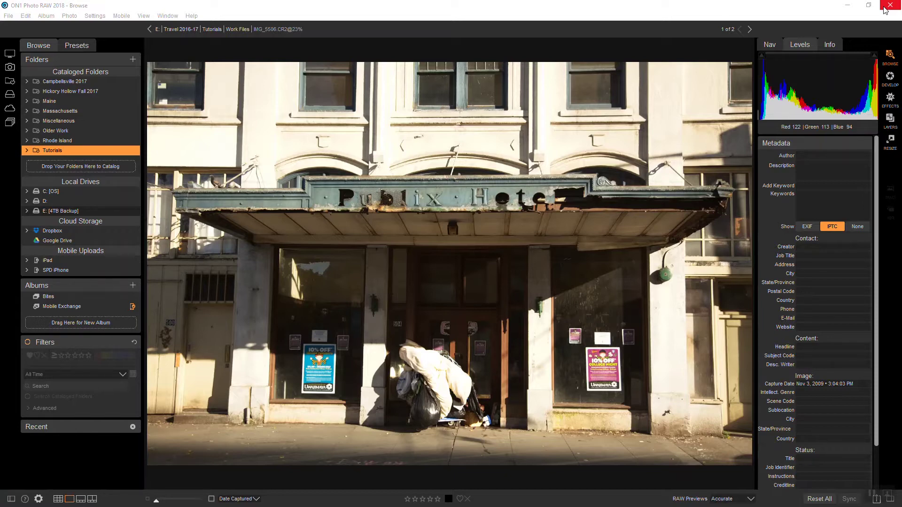
Step: In Develop's Tone & Color, set Highlights -100, Shadows 16, Structure 66 and Haze -44
left_click(891, 76)
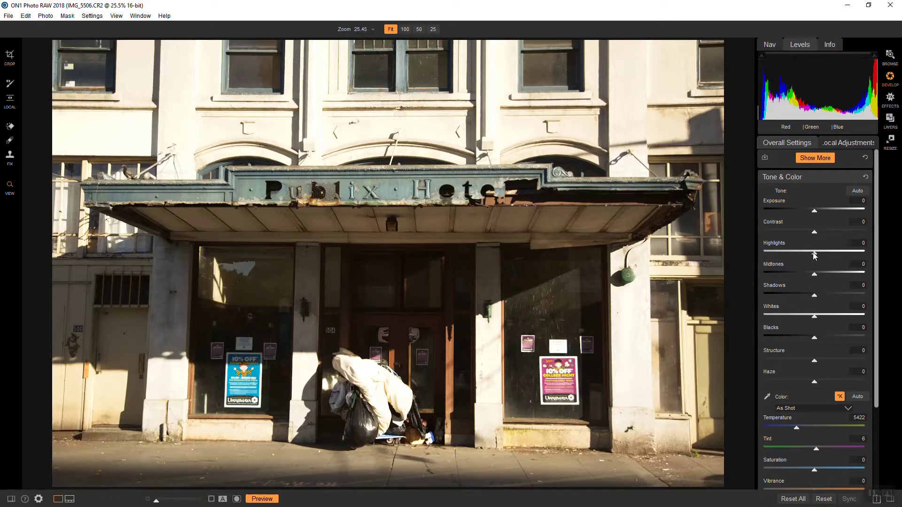
left_click_drag(814, 255, 765, 255)
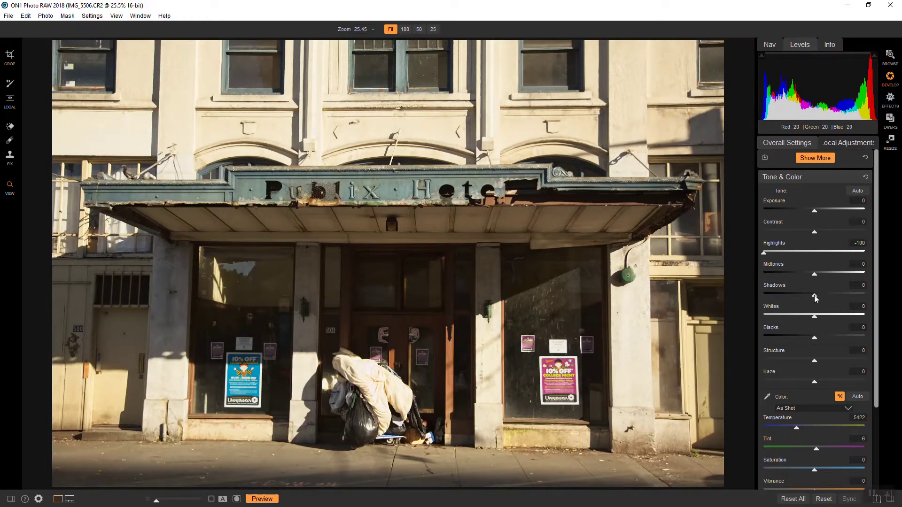
left_click_drag(817, 295, 824, 295)
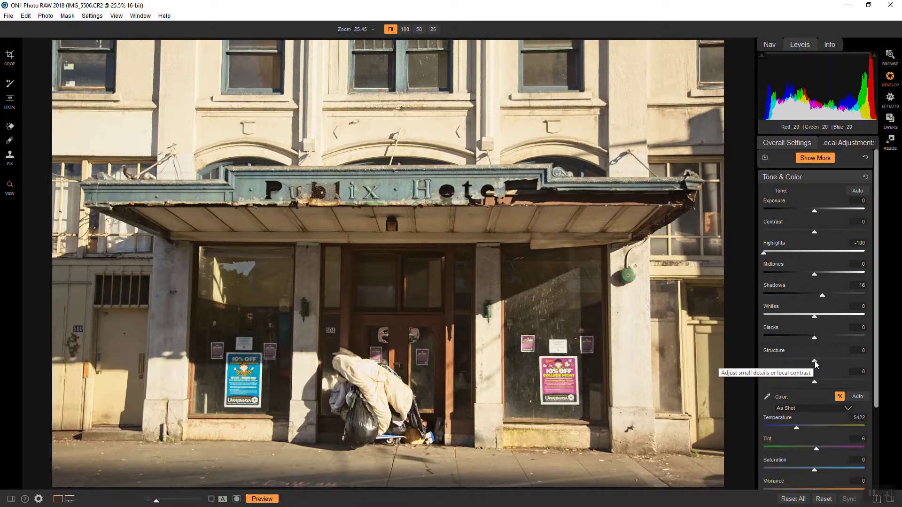
left_click_drag(814, 361, 848, 360)
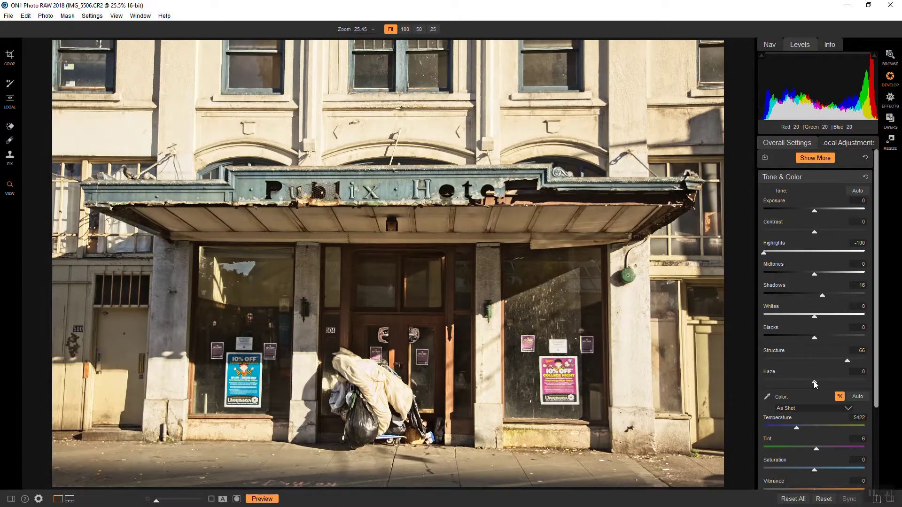
left_click_drag(816, 381, 794, 382)
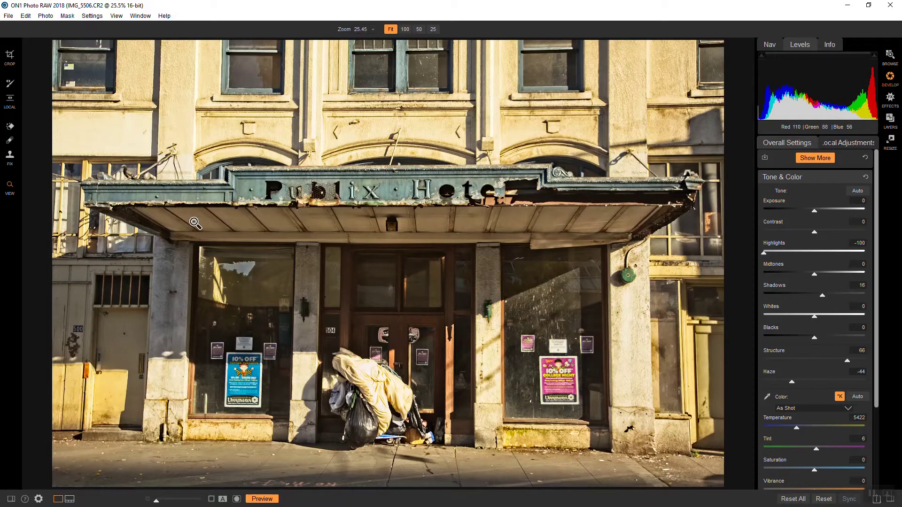
Step: Add the Transform panel and set the Vertical perspective correction to -18
left_click(822, 158)
left_click(839, 190)
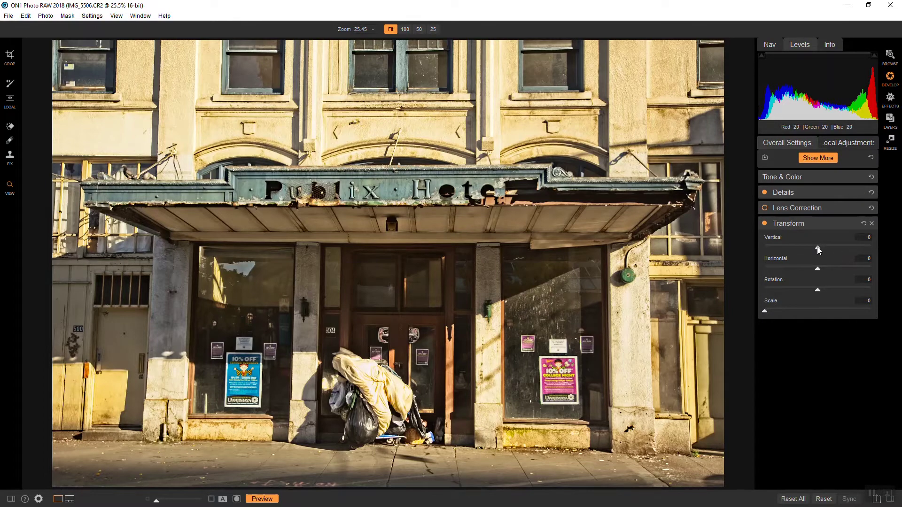
left_click_drag(818, 248, 808, 250)
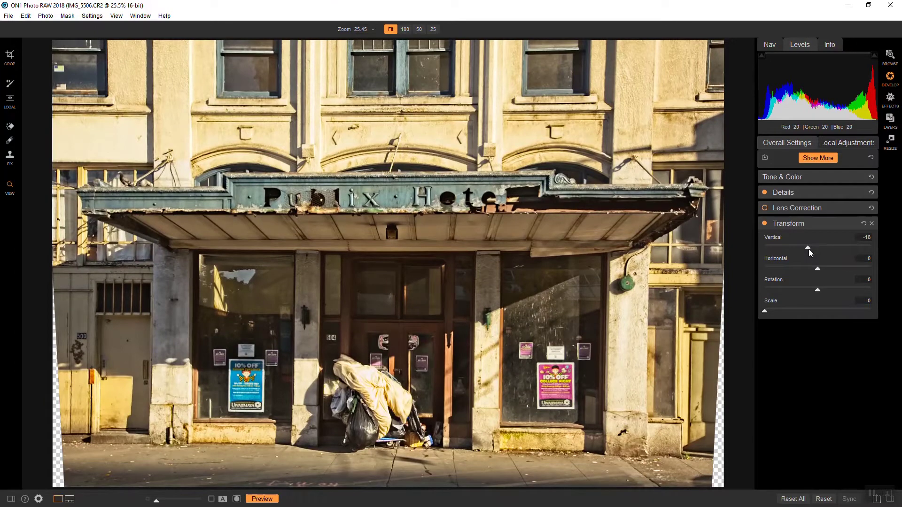
Step: Crop the top corners inward to about 5372 × 3540 and apply the crop
left_click(11, 57)
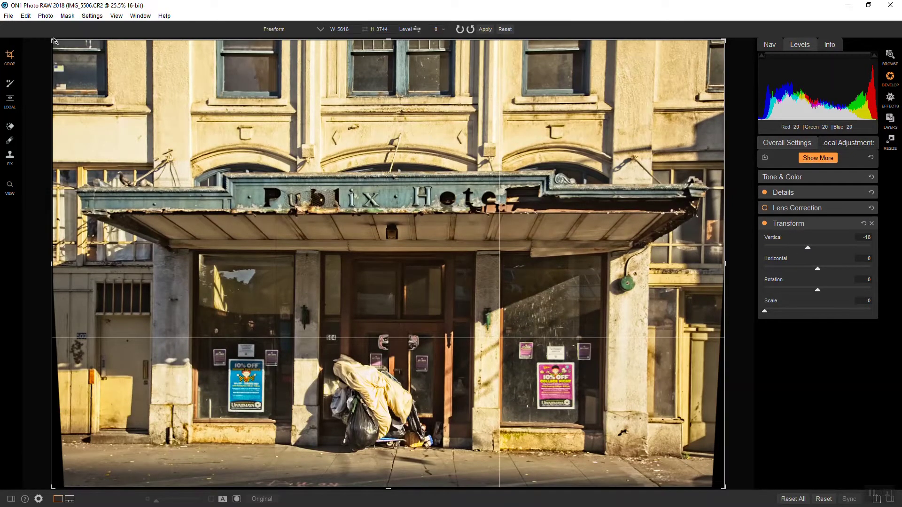
left_click_drag(53, 41, 60, 48)
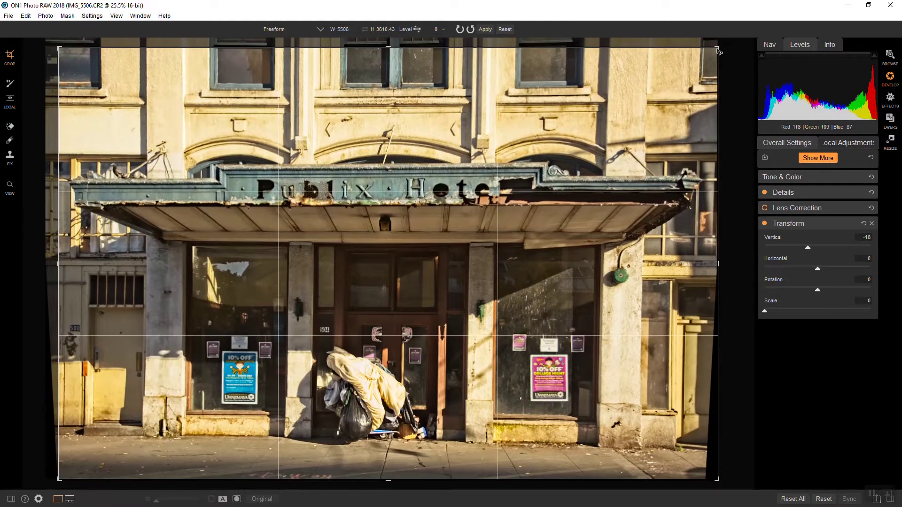
left_click_drag(719, 50, 712, 55)
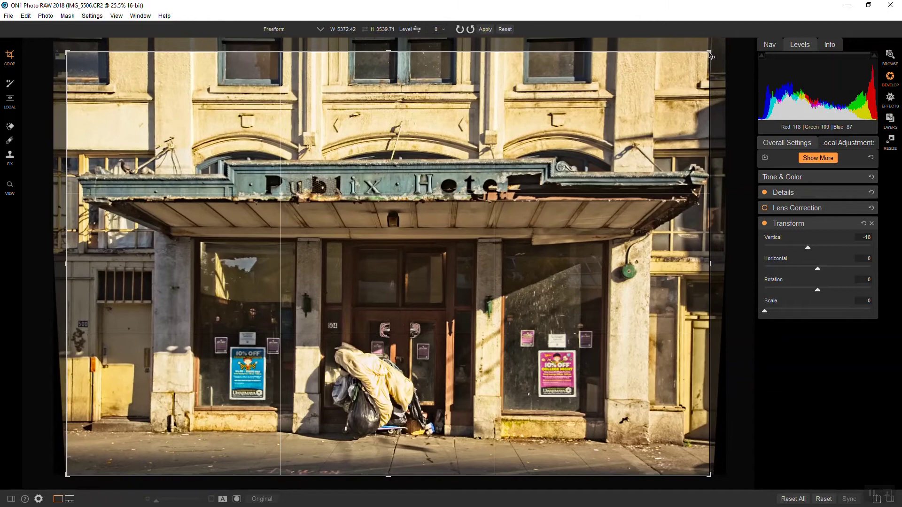
key("z")
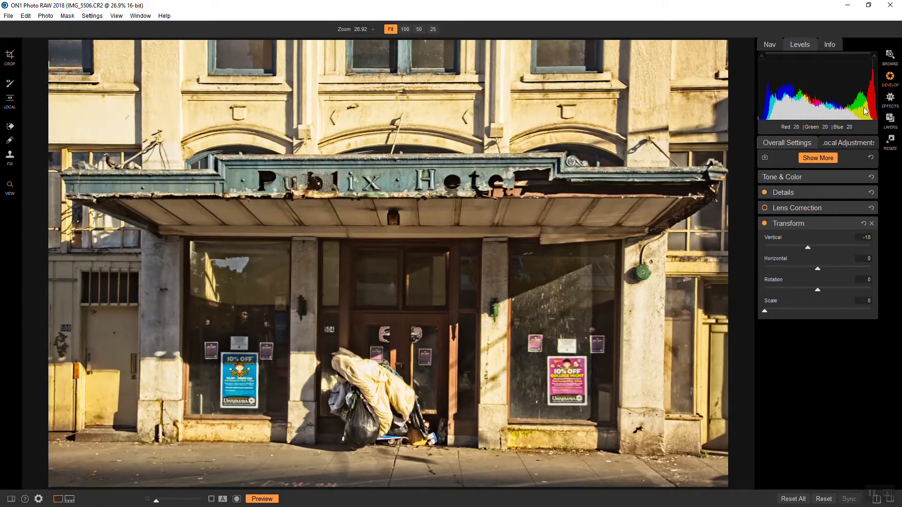
Step: Add a Black & White effect filter with Auto colour response (Red -21, Green -53)
left_click(893, 106)
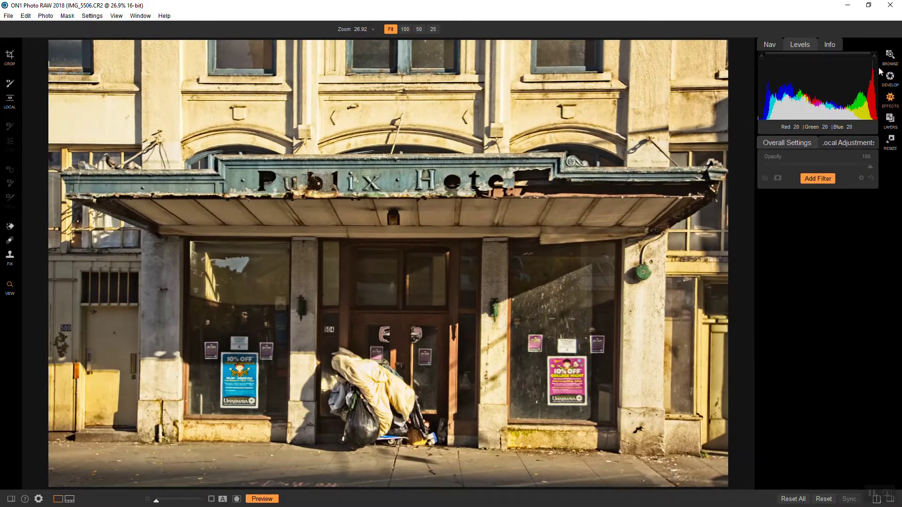
left_click(815, 179)
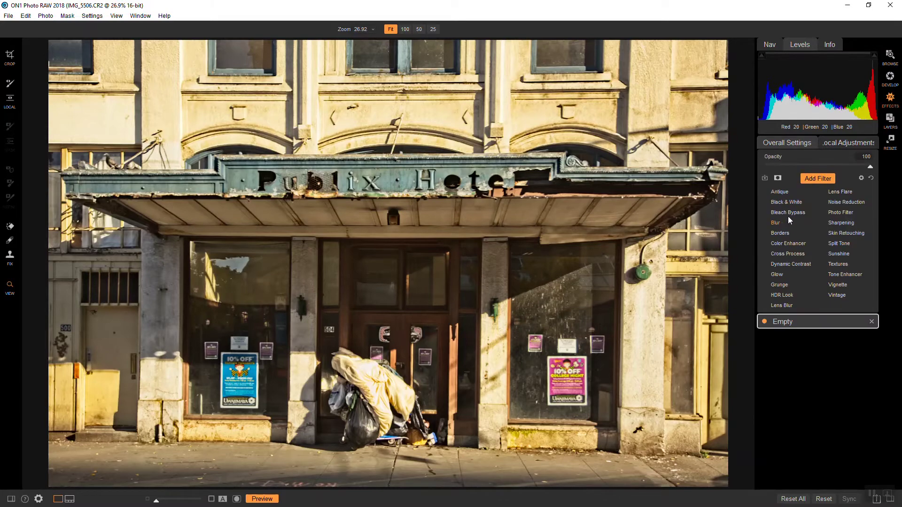
left_click(790, 204)
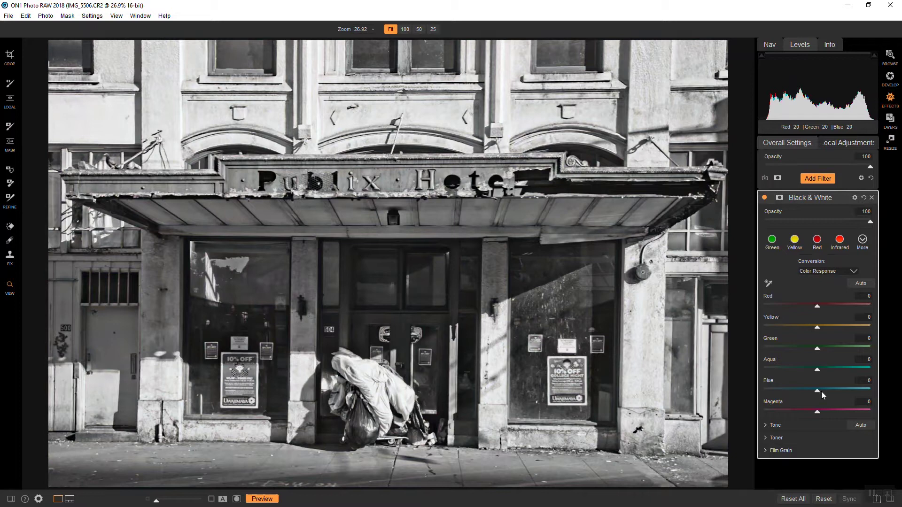
left_click(859, 283)
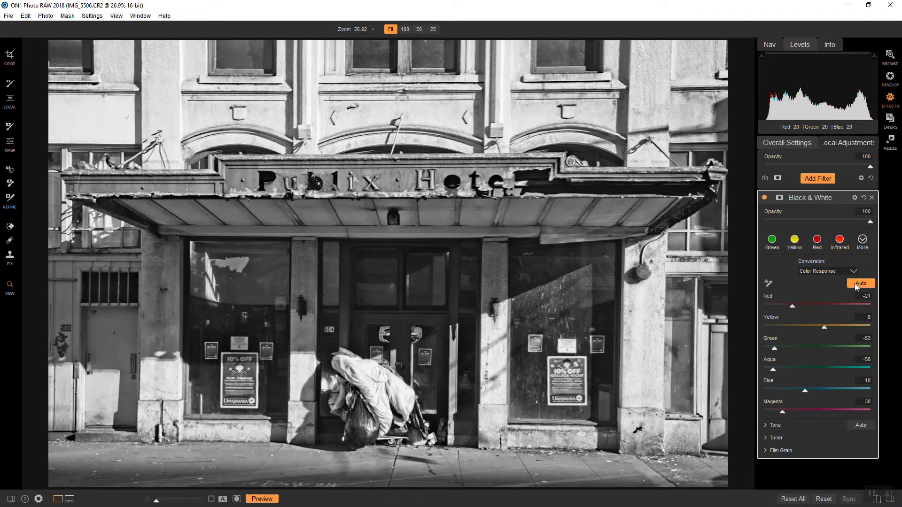
Step: Add a Dynamic Contrast filter using the Grunge Contrast preset
left_click(816, 177)
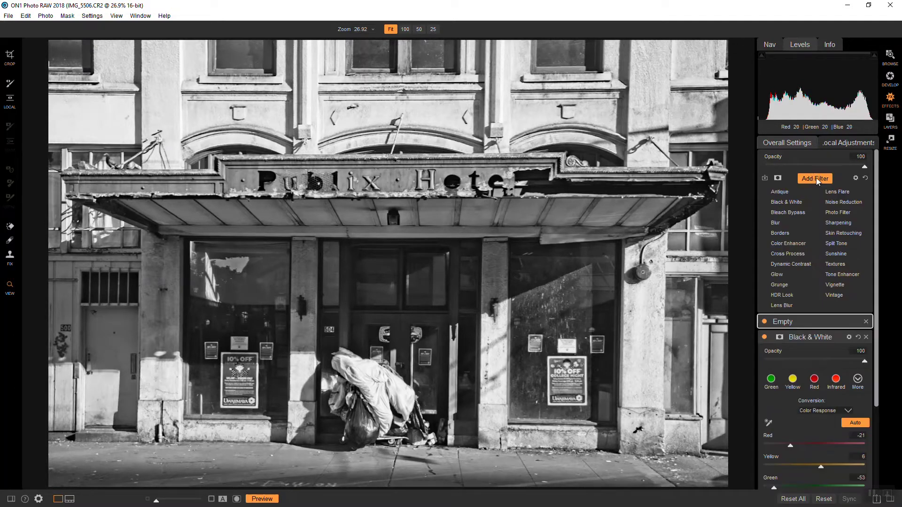
left_click(797, 264)
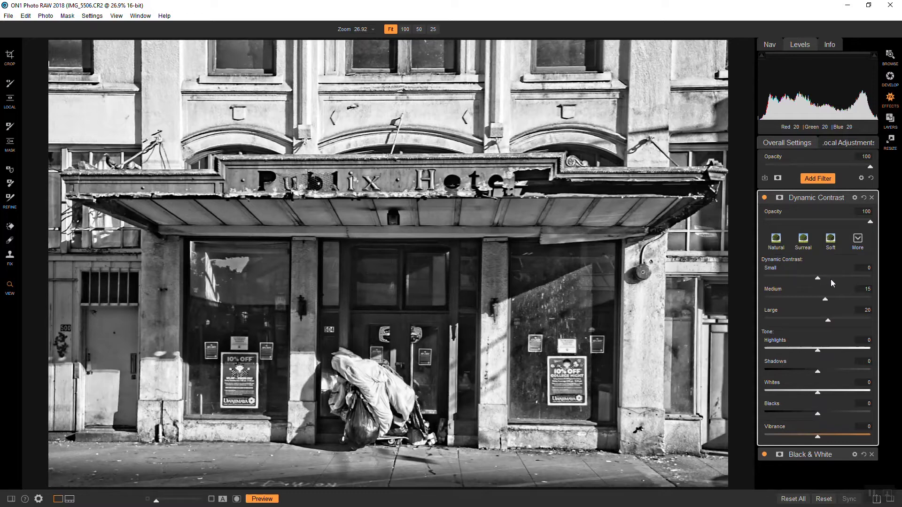
left_click(858, 238)
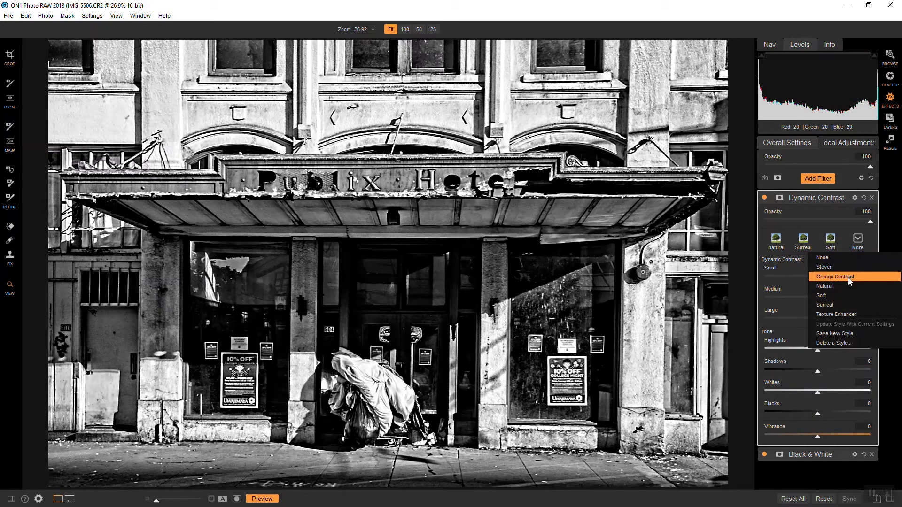
left_click(848, 278)
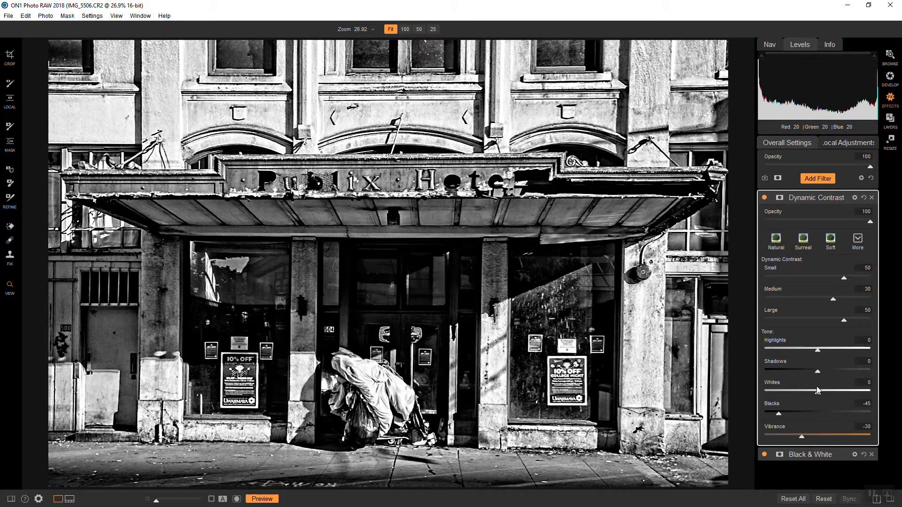
Step: Lower Dynamic Contrast Whites to -44 and reset Medium contrast to 30
left_click_drag(819, 392, 791, 413)
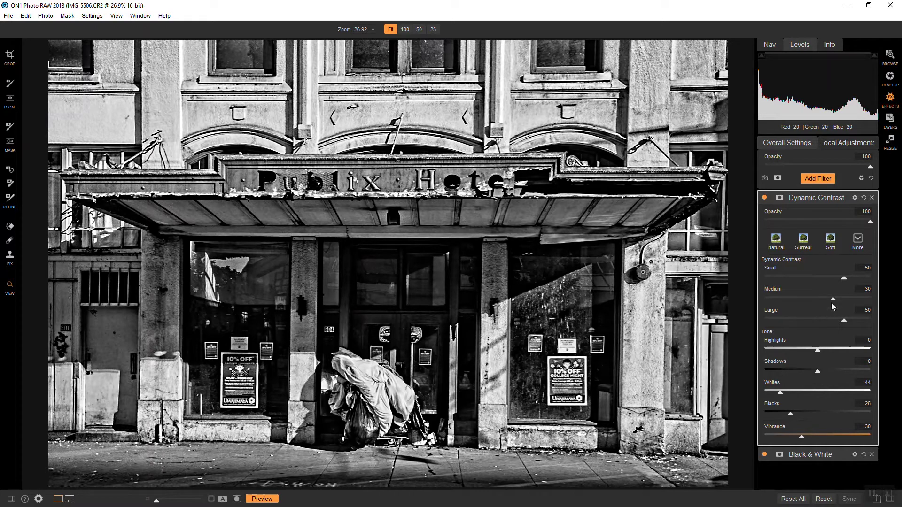
left_click_drag(832, 301, 781, 302)
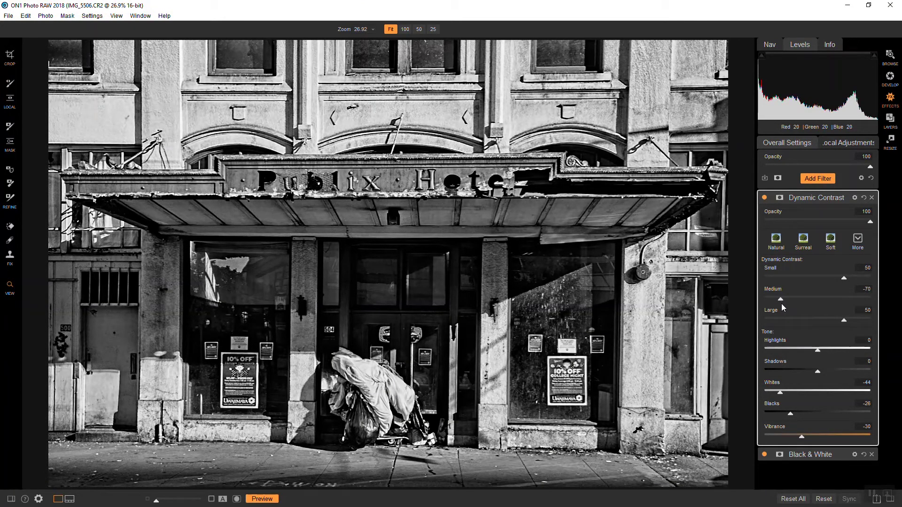
double_click(782, 304)
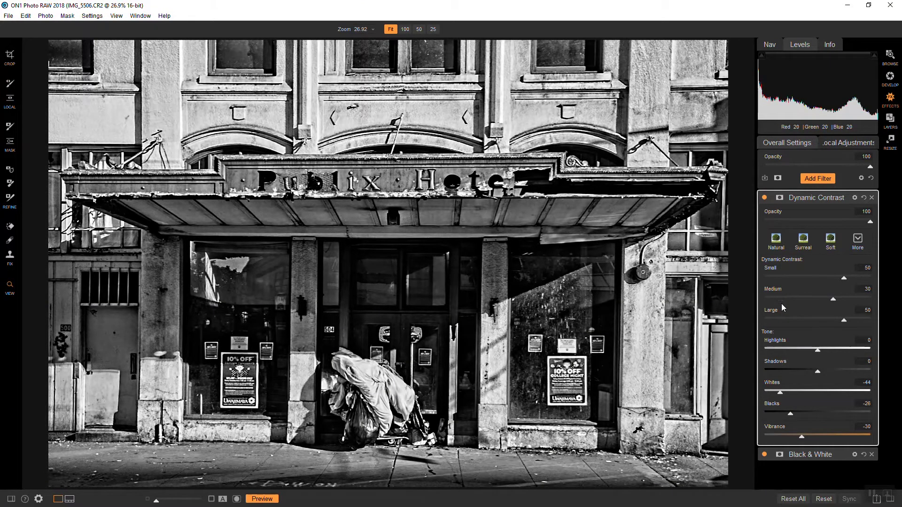
Step: Add a Glow filter with Amount 55 and Halo 21
left_click(816, 178)
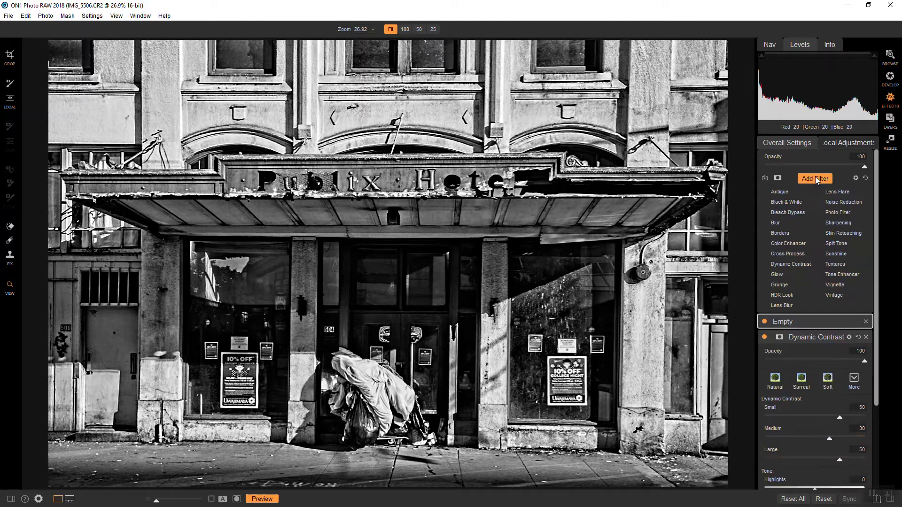
left_click(779, 277)
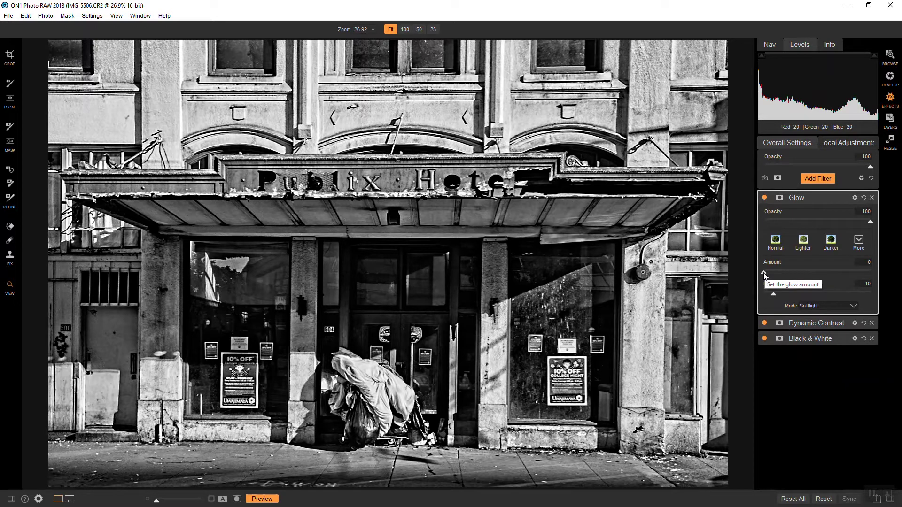
left_click_drag(765, 273, 825, 273)
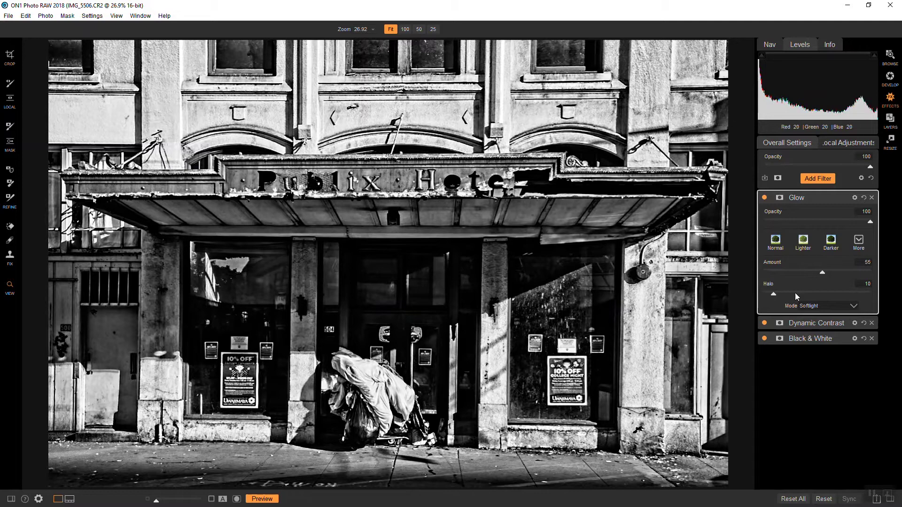
left_click_drag(780, 295, 786, 295)
Step: Add a second Black & White filter with Antique Yellow toner at 41 opacity
left_click(818, 179)
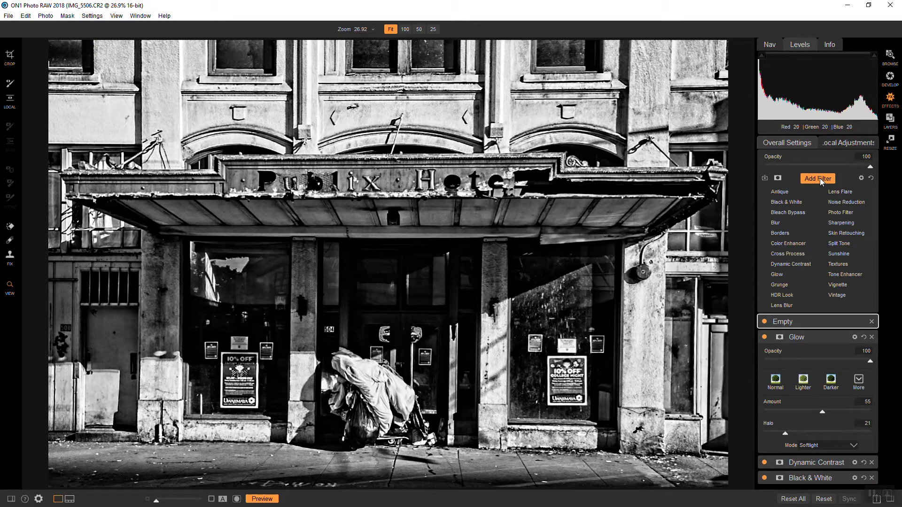
left_click(791, 203)
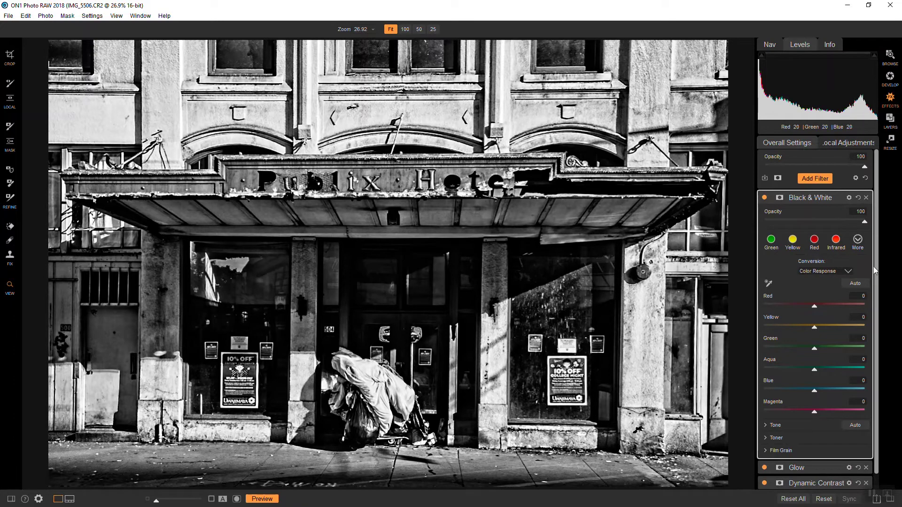
left_click(766, 438)
left_click_drag(878, 363, 876, 404)
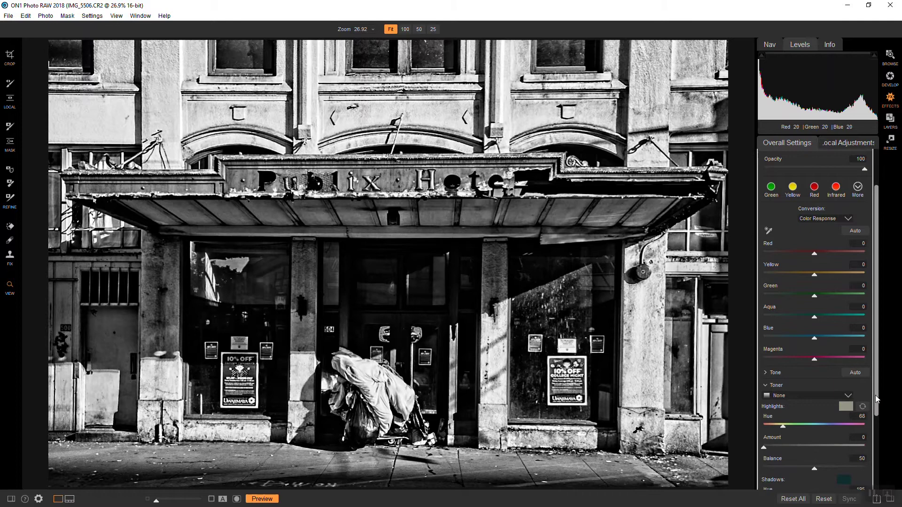
left_click(843, 397)
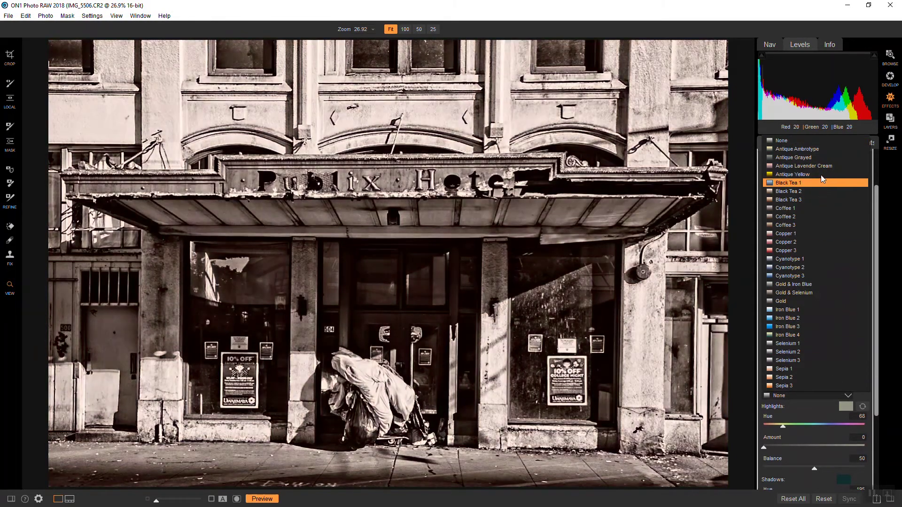
left_click(819, 172)
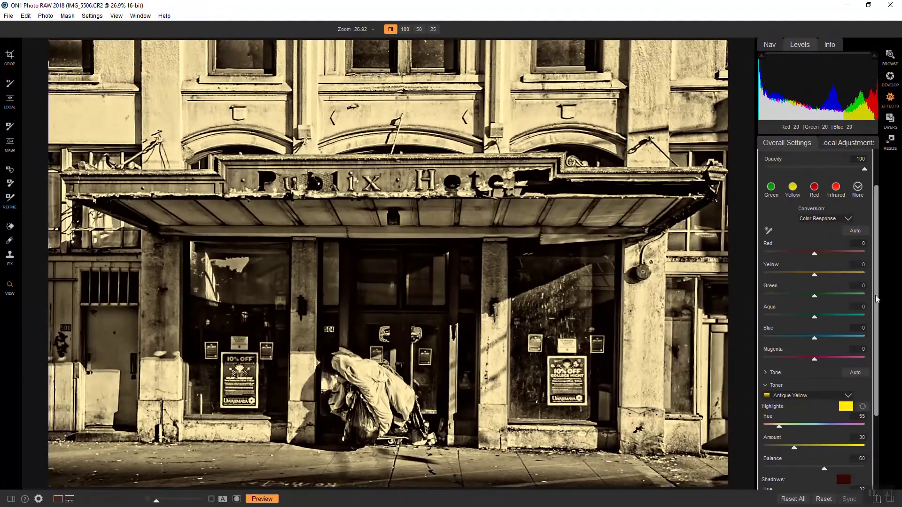
scroll(863, 287, "up", 3)
left_click_drag(864, 223, 807, 226)
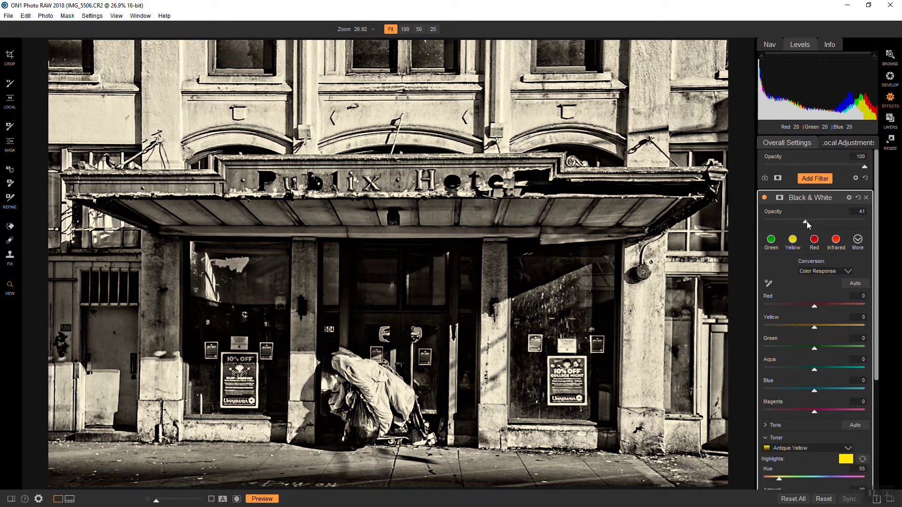
Step: Add a Tone Enhancer filter and drag a midpoint curve control upward to brighten
left_click(818, 179)
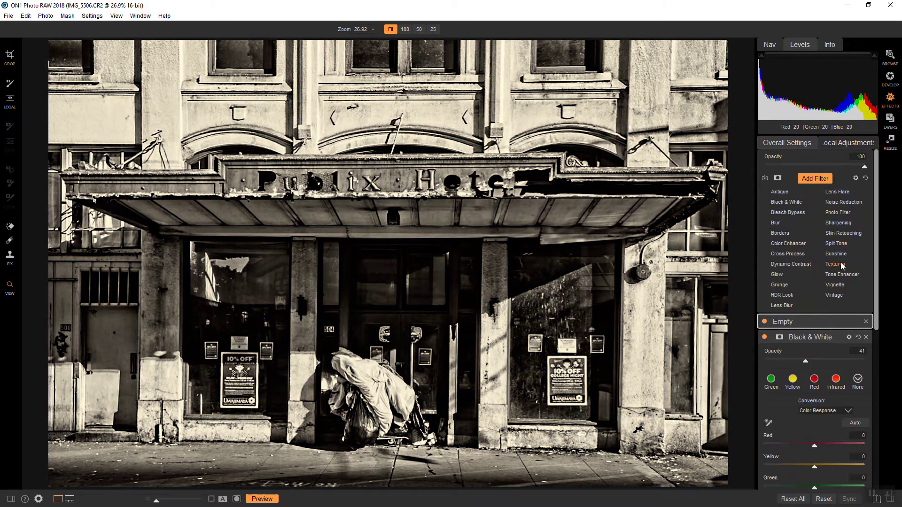
left_click(846, 274)
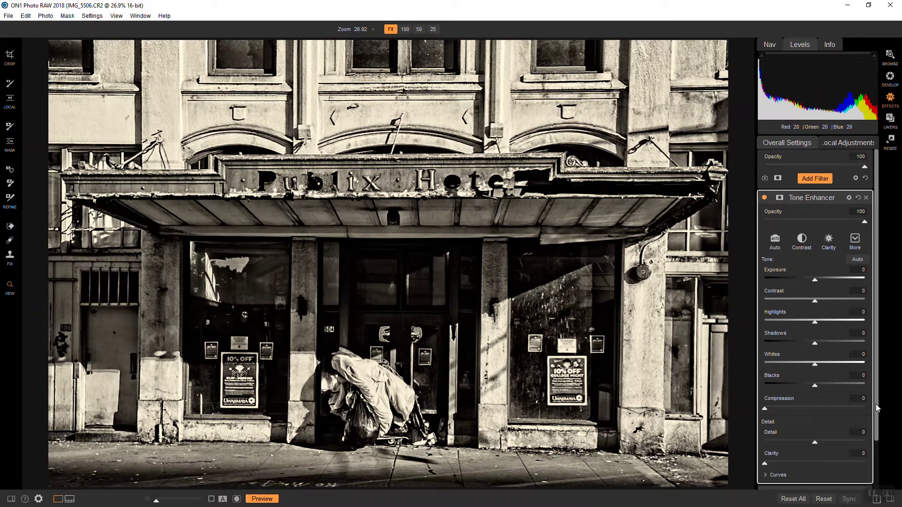
scroll(879, 404, "down", 2)
left_click(766, 430)
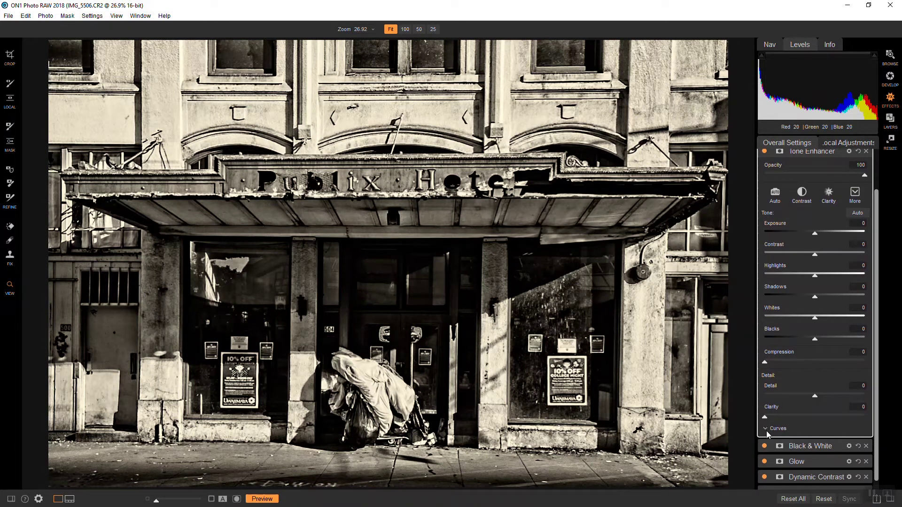
scroll(879, 392, "down", 1)
scroll(879, 392, "down", 4)
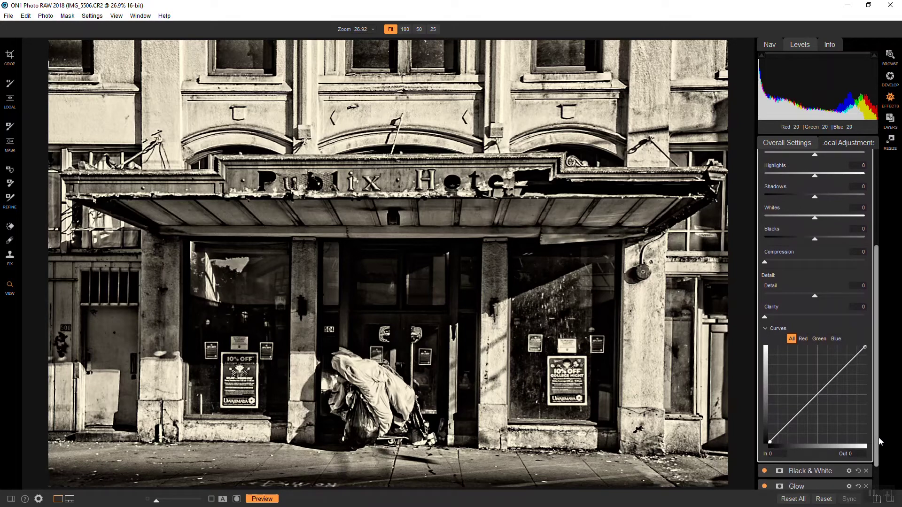
left_click(817, 395)
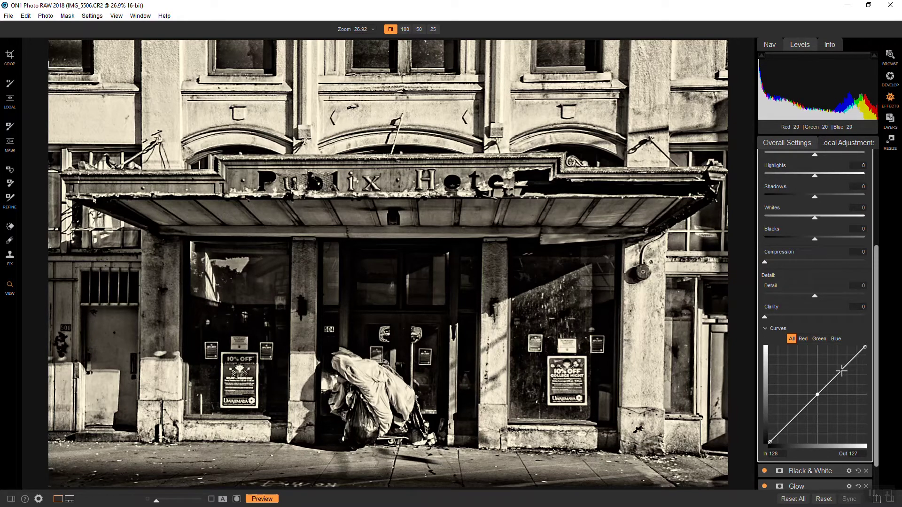
left_click_drag(841, 372, 831, 222)
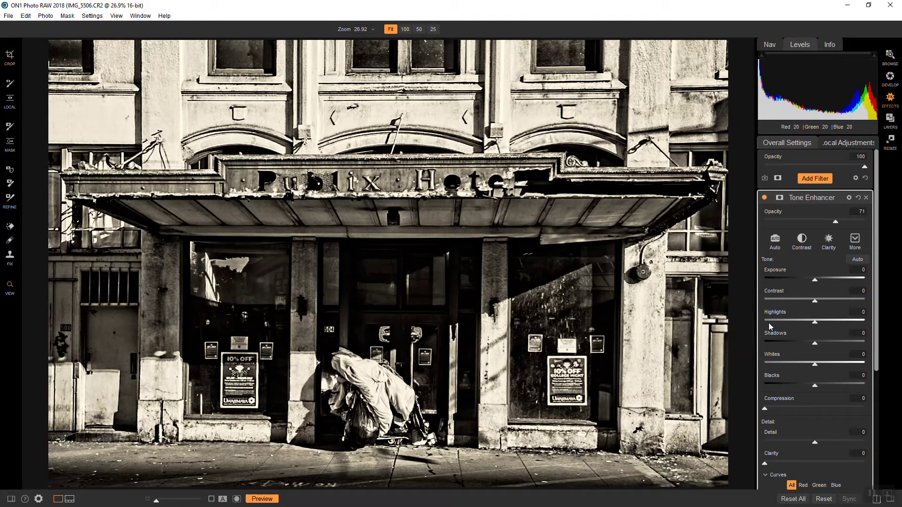
Step: Paint the Tone Enhancer mask out over the bundled cart, then inspect the mask and compare on/off
left_click(780, 198)
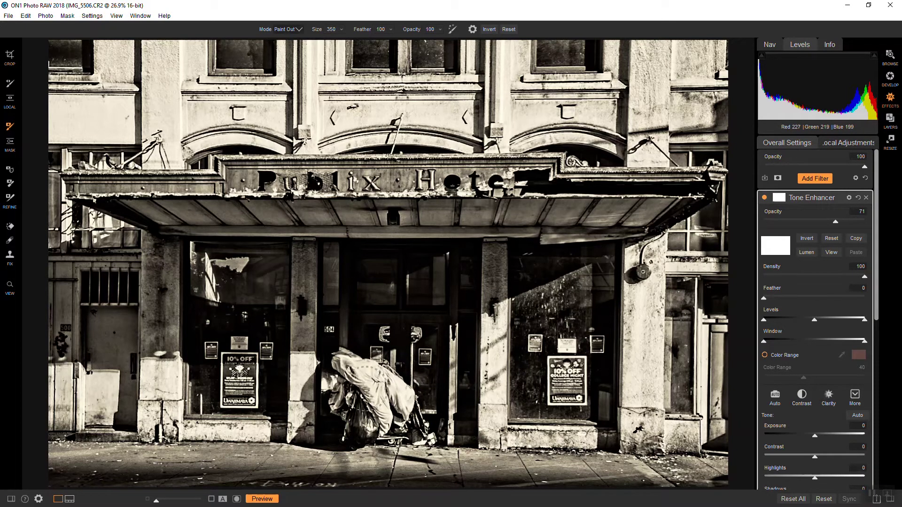
left_click(371, 388)
left_click(832, 253)
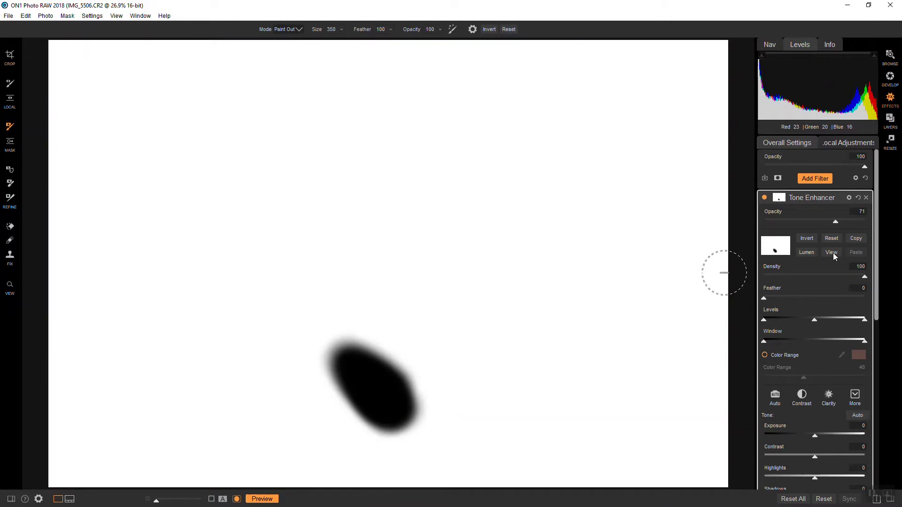
left_click(832, 252)
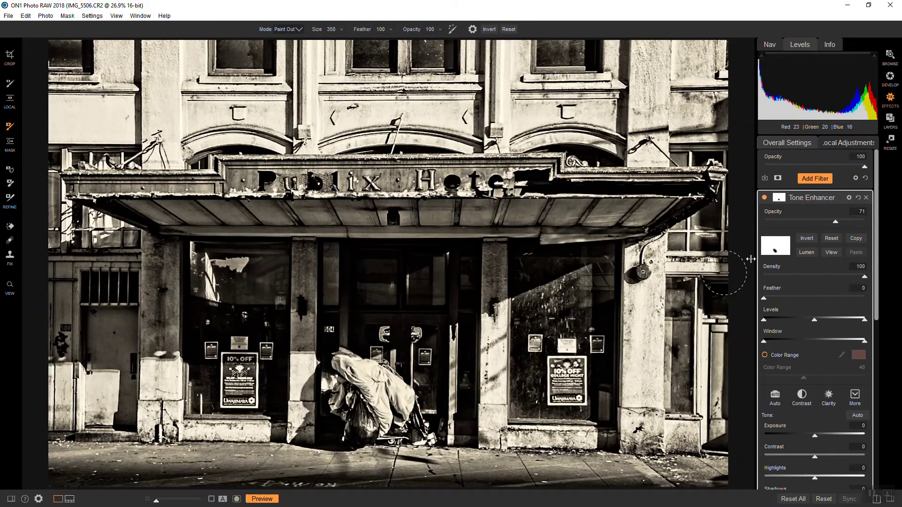
left_click(766, 197)
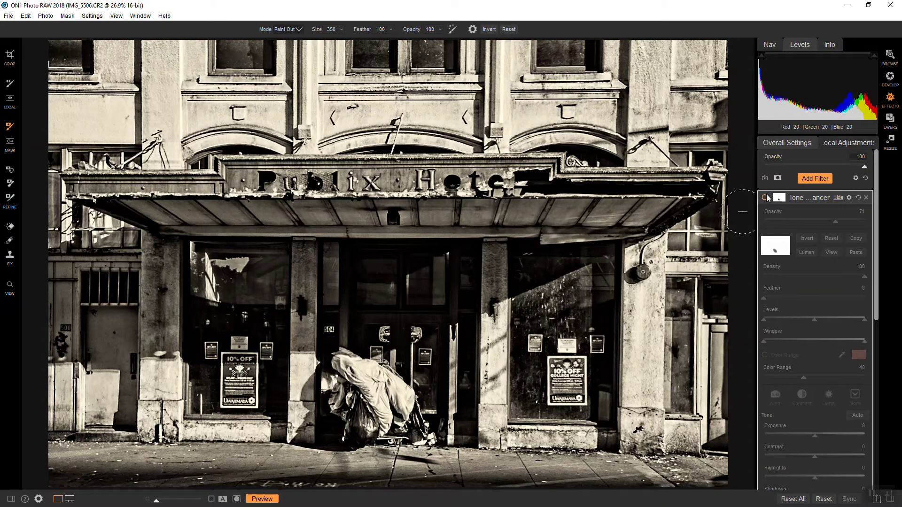
left_click(766, 197)
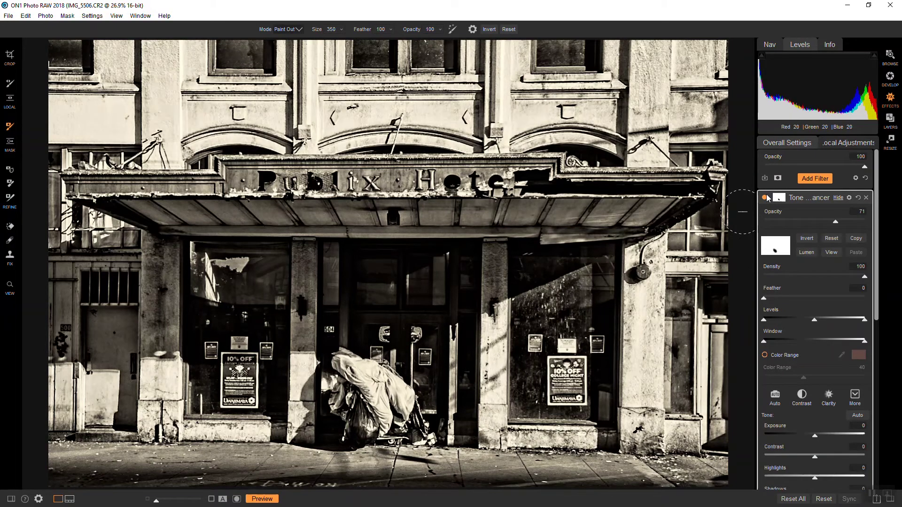
Step: Add a Vignette filter with the Big Softy preset and Normal type
left_click(817, 179)
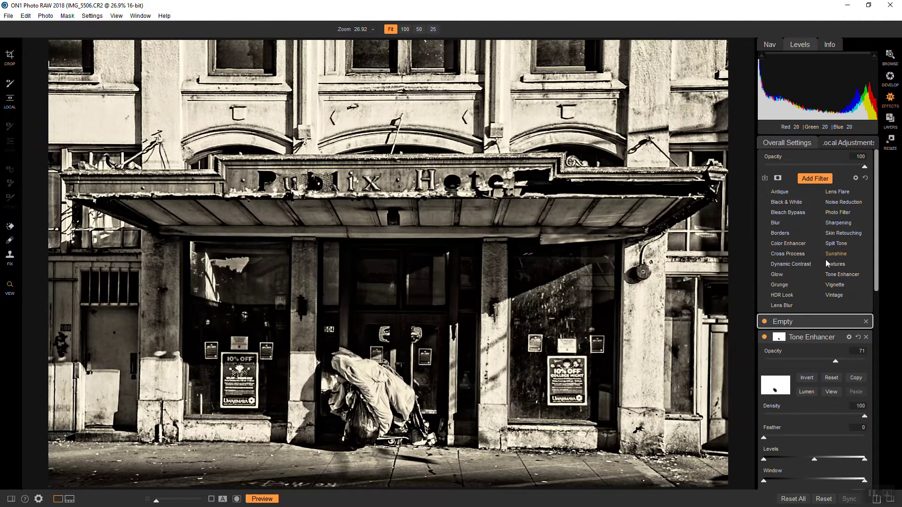
left_click(835, 285)
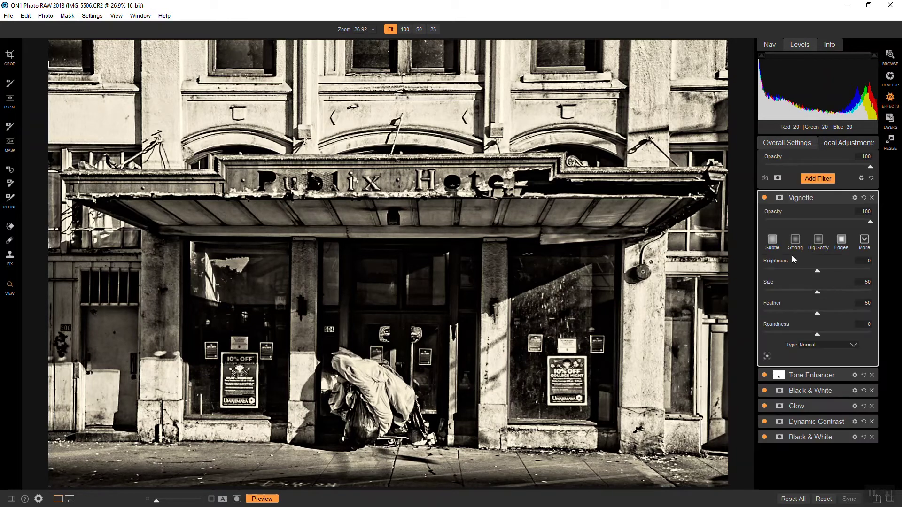
left_click(819, 243)
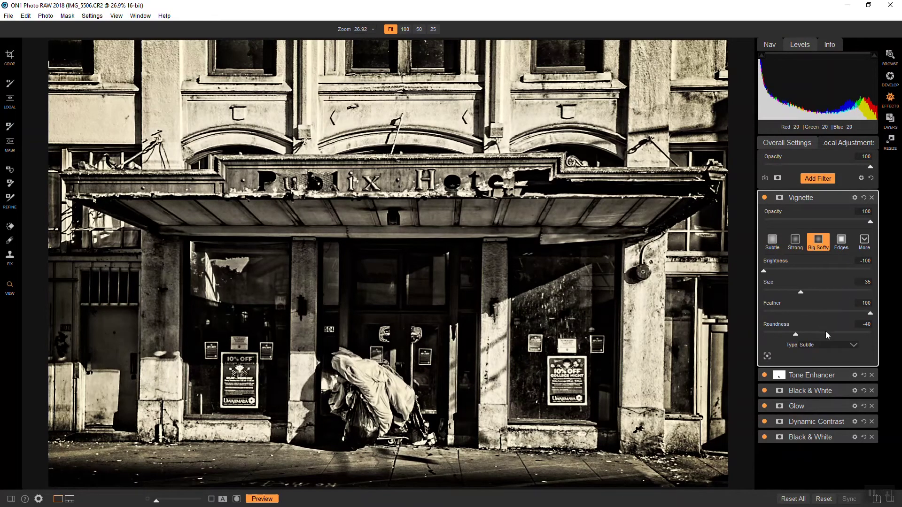
left_click(830, 344)
left_click(828, 354)
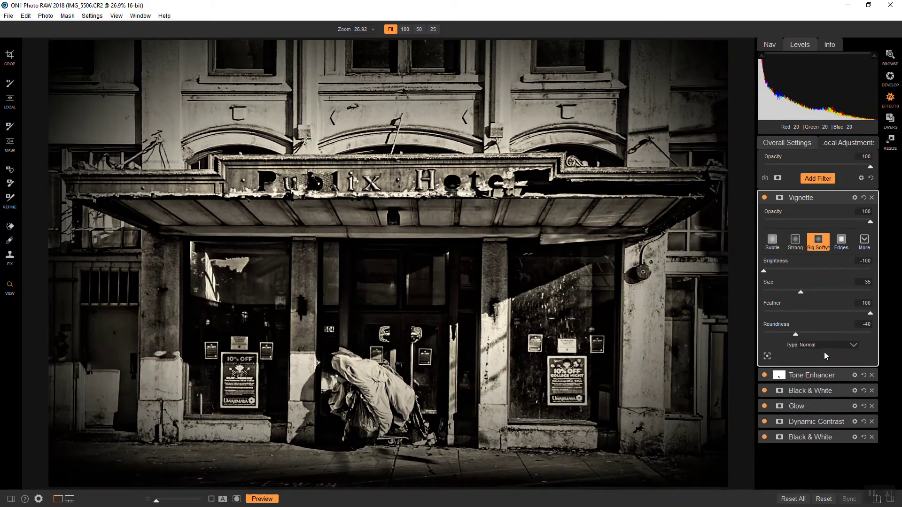
Step: Shape the vignette to Roundness -88, Size 33, Feather 100 and Brightness -51
left_click_drag(871, 313, 761, 318)
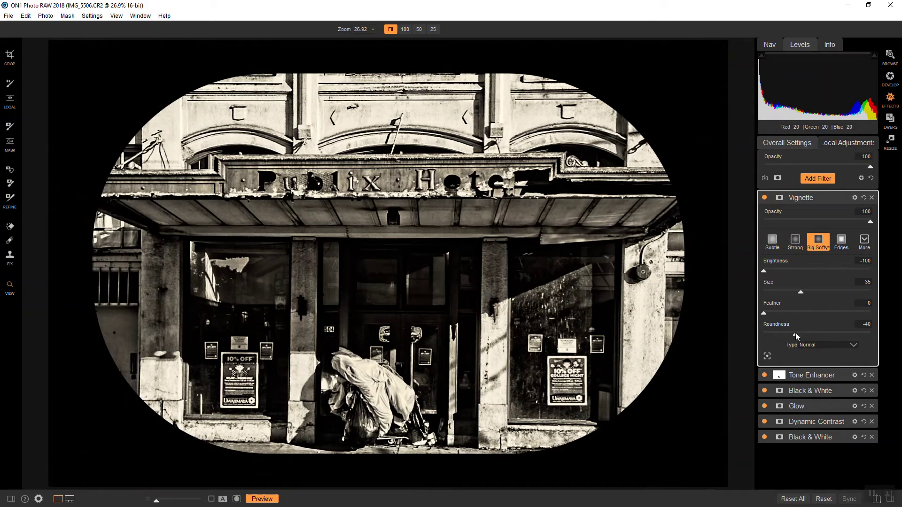
left_click_drag(796, 333, 772, 331)
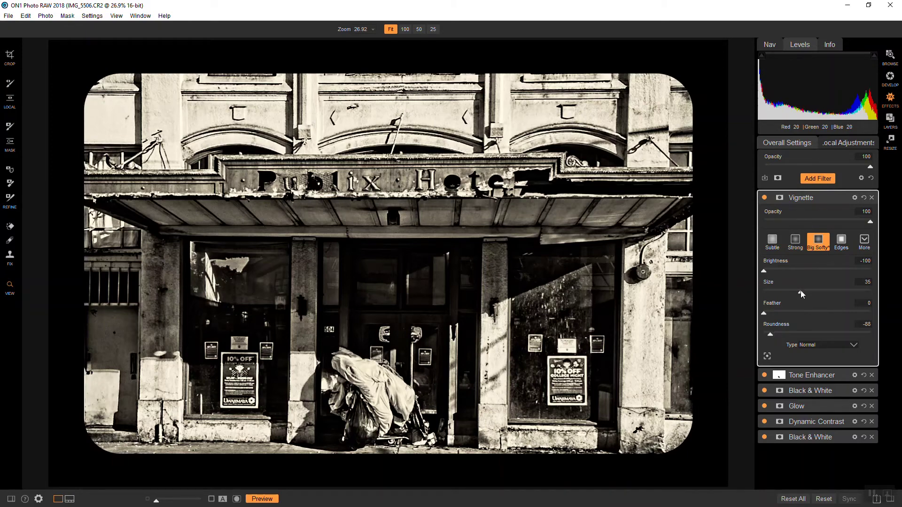
left_click_drag(801, 291, 805, 291)
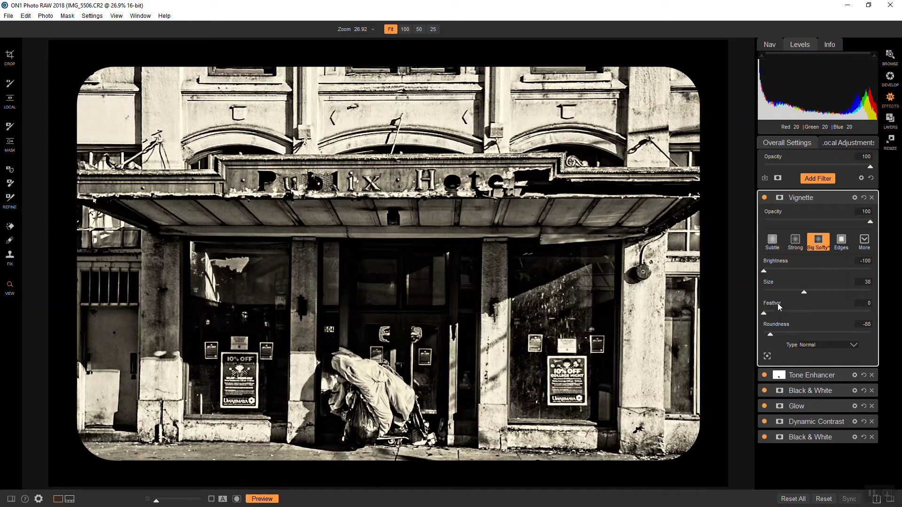
left_click_drag(764, 312, 892, 313)
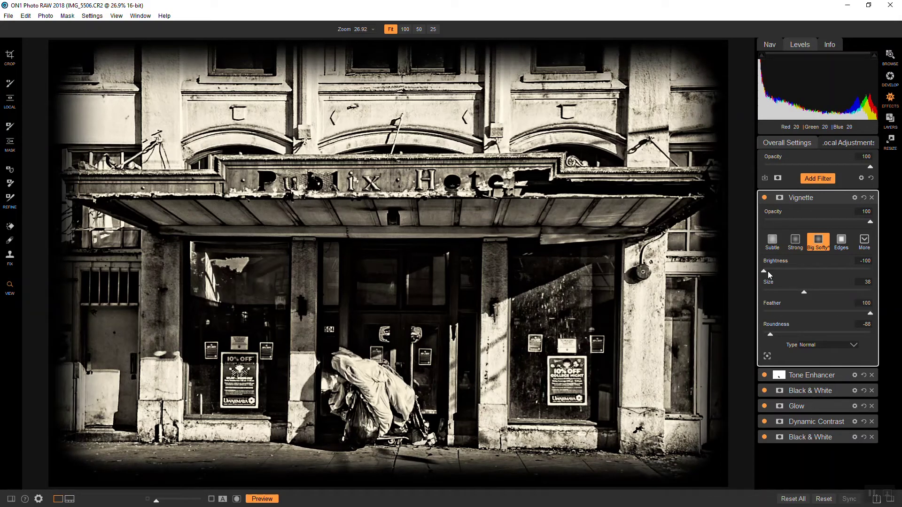
left_click_drag(765, 271, 800, 292)
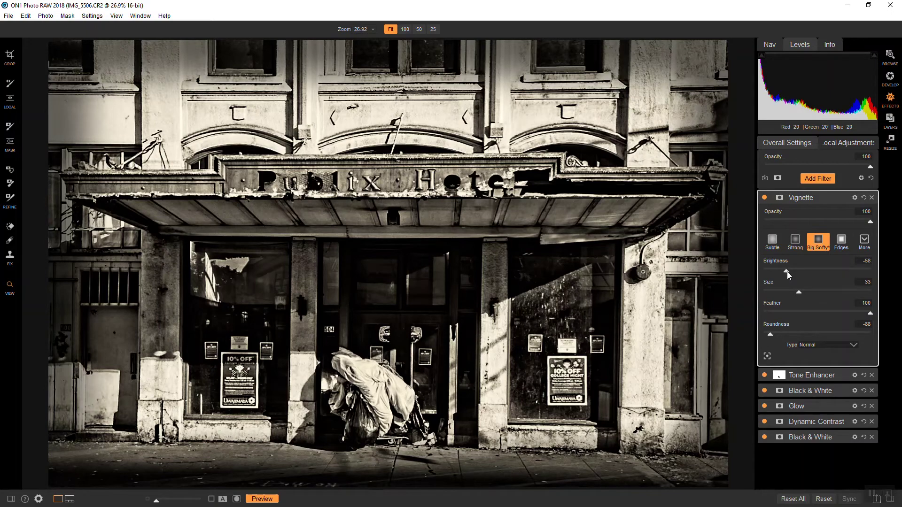
left_click_drag(786, 272, 791, 275)
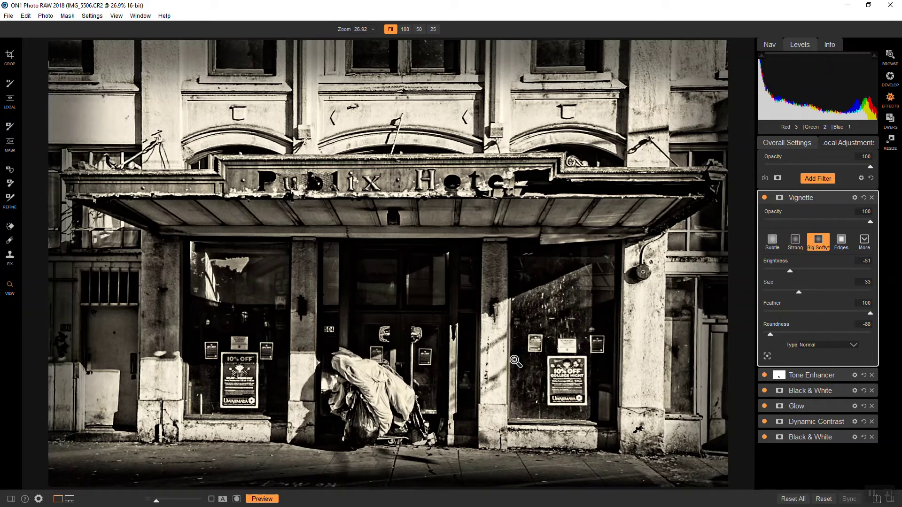
left_click(268, 500)
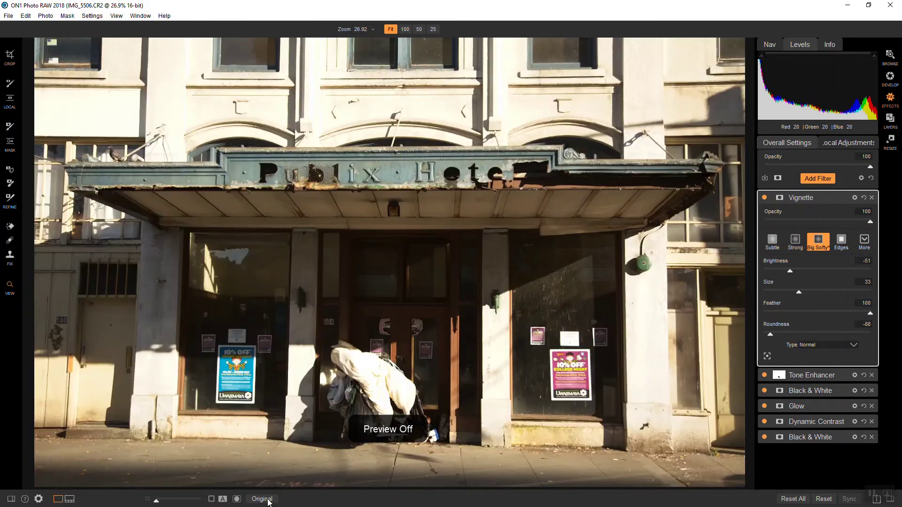
left_click(269, 500)
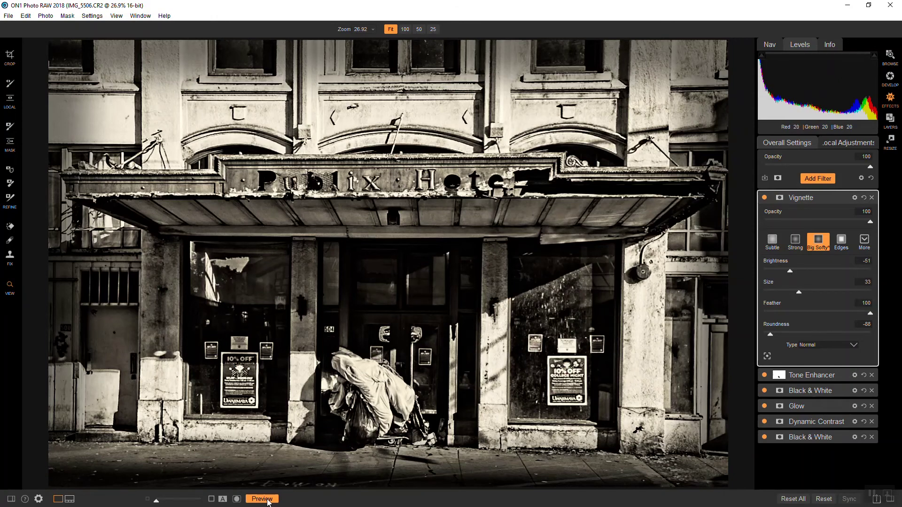
left_click(267, 501)
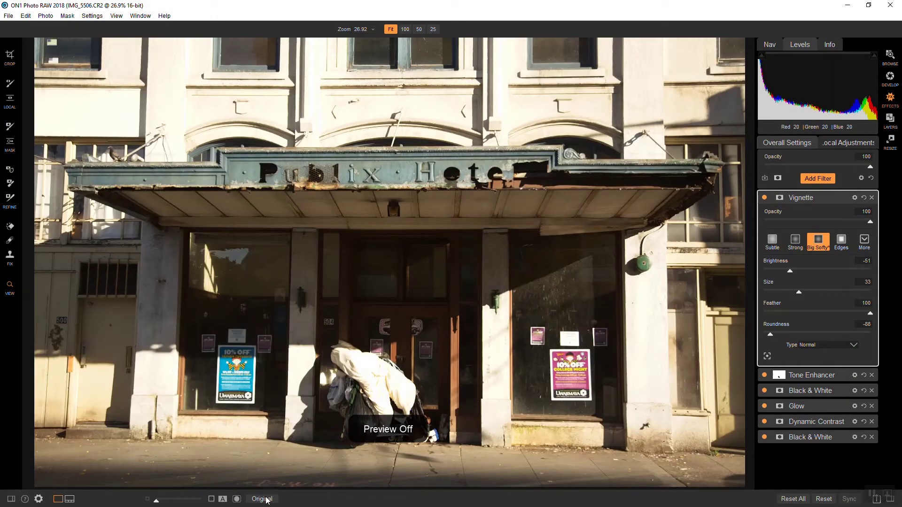
left_click(267, 501)
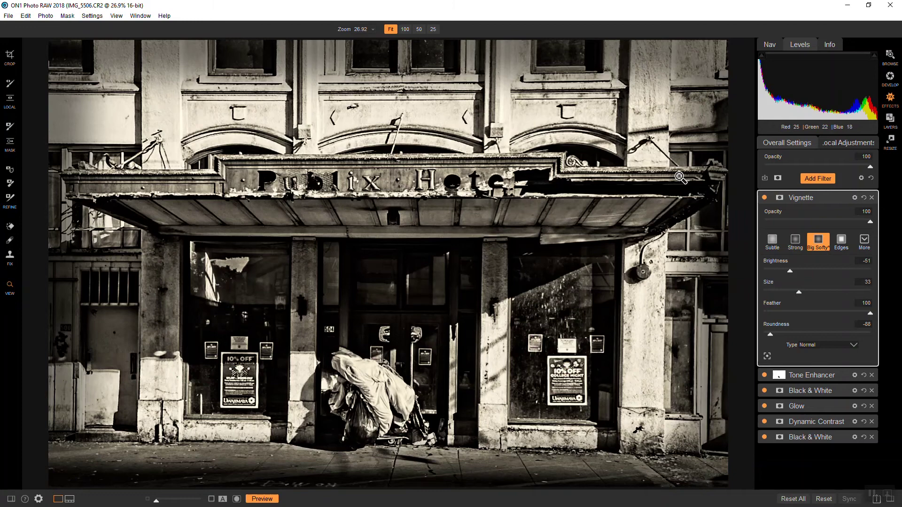
Step: Switch to Browse in grid view and navigate to the Tutorials folder's Work Files subfolder
left_click(891, 55)
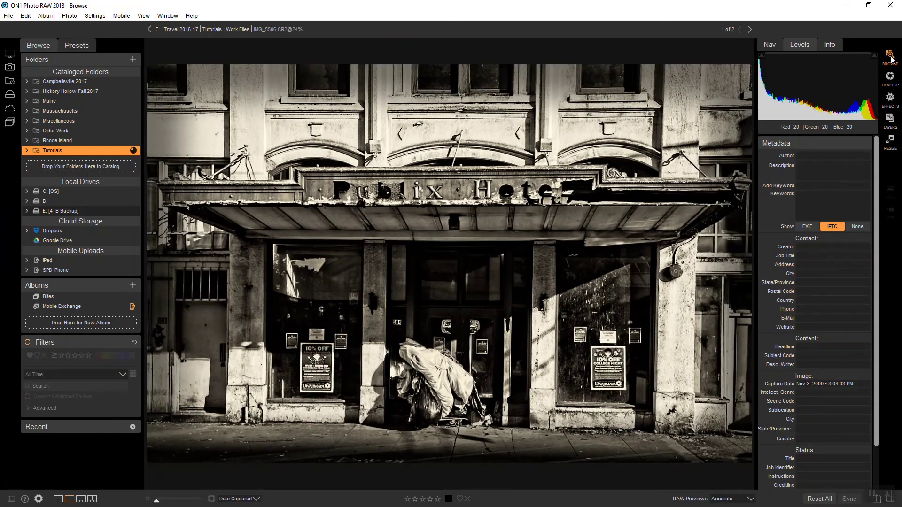
left_click(58, 499)
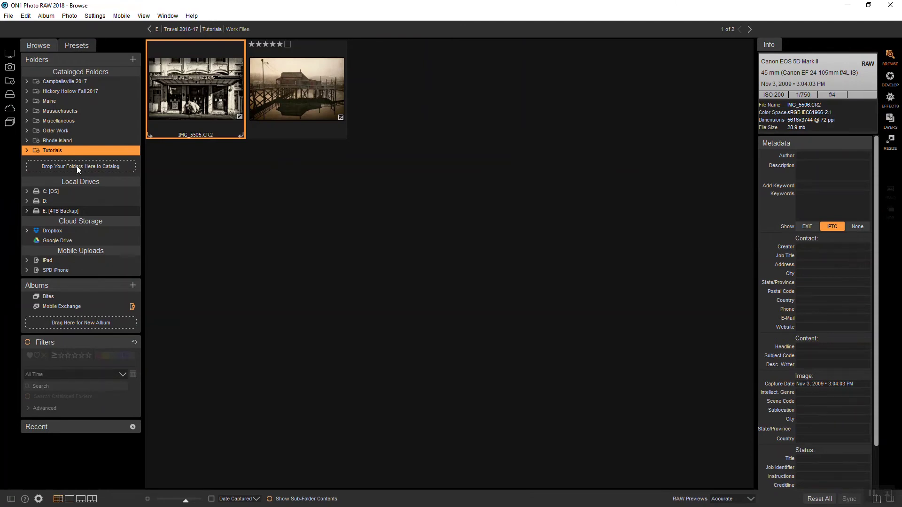
left_click(55, 151)
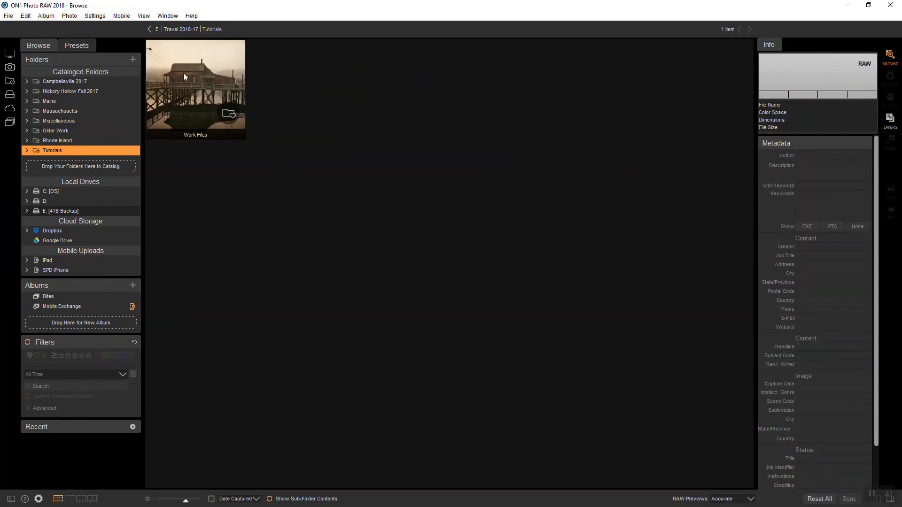
left_click(184, 93)
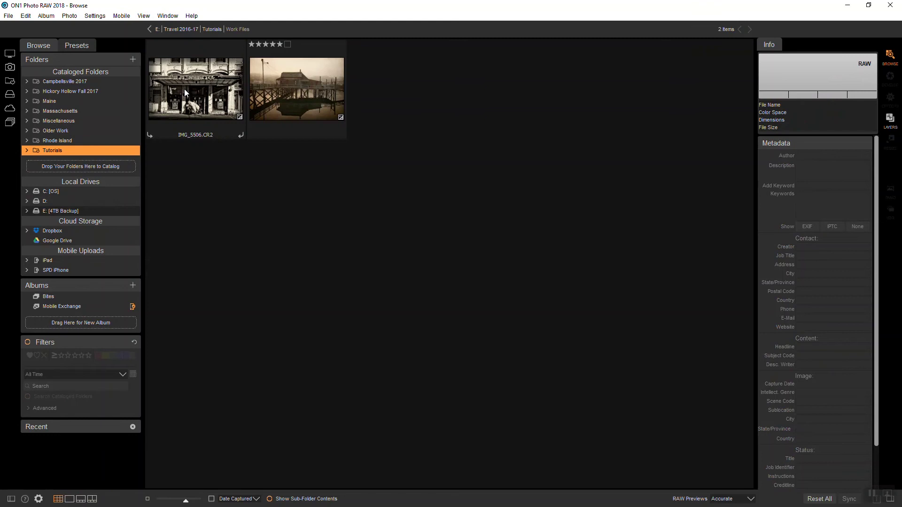
left_click(60, 151)
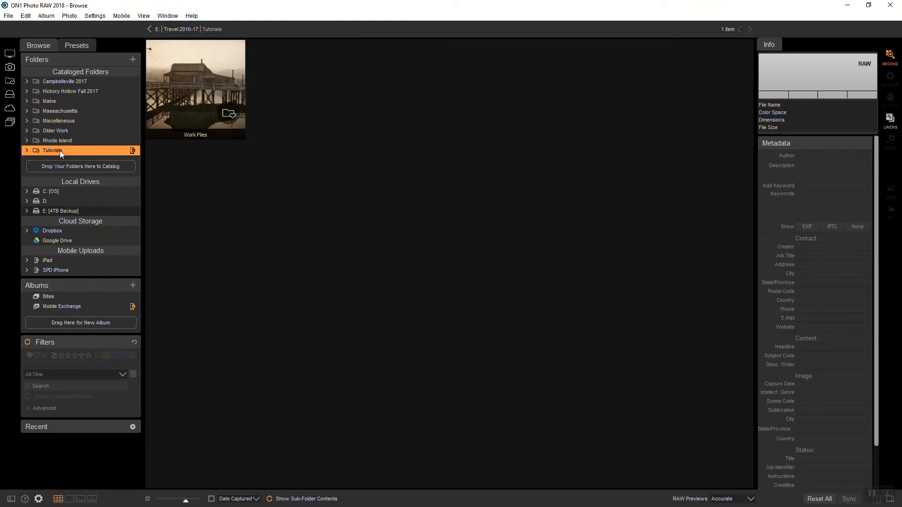
Step: Set the hotel facade photo as the Work Files folder preview and check it in Tutorials
double_click(195, 107)
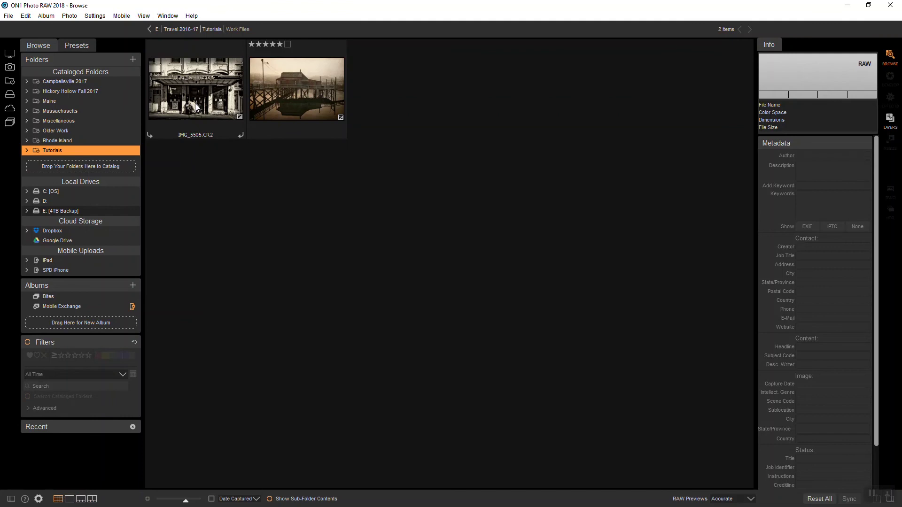
right_click(212, 98)
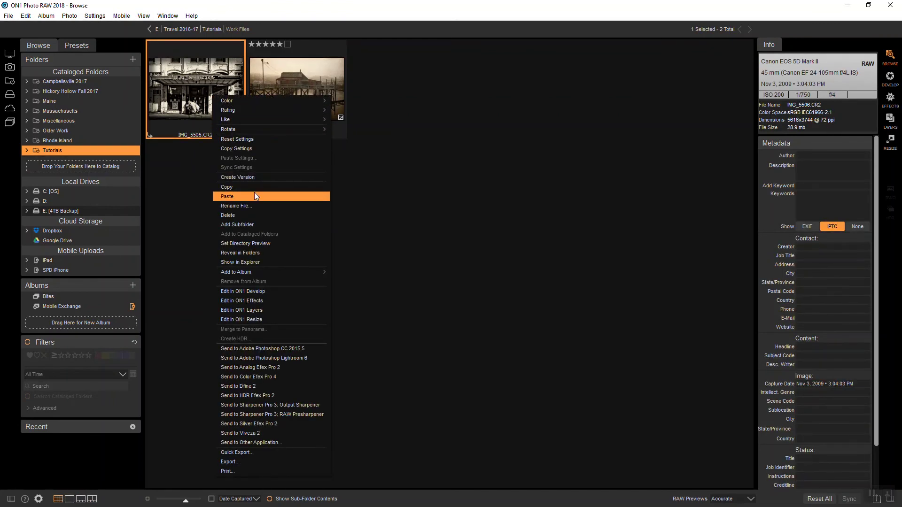
left_click(277, 243)
left_click(86, 151)
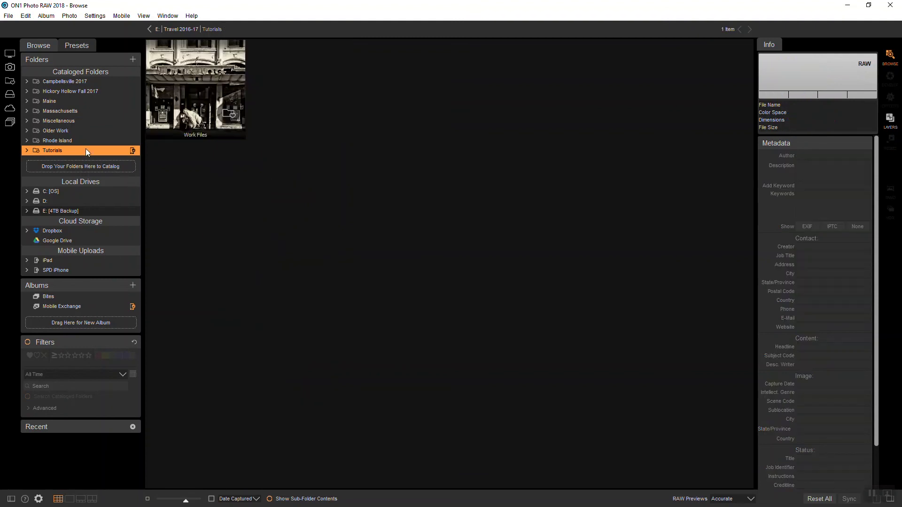
Step: Make boothbay_morning_fog_129.RAF the Work Files folder preview instead and return to Tutorials
double_click(197, 106)
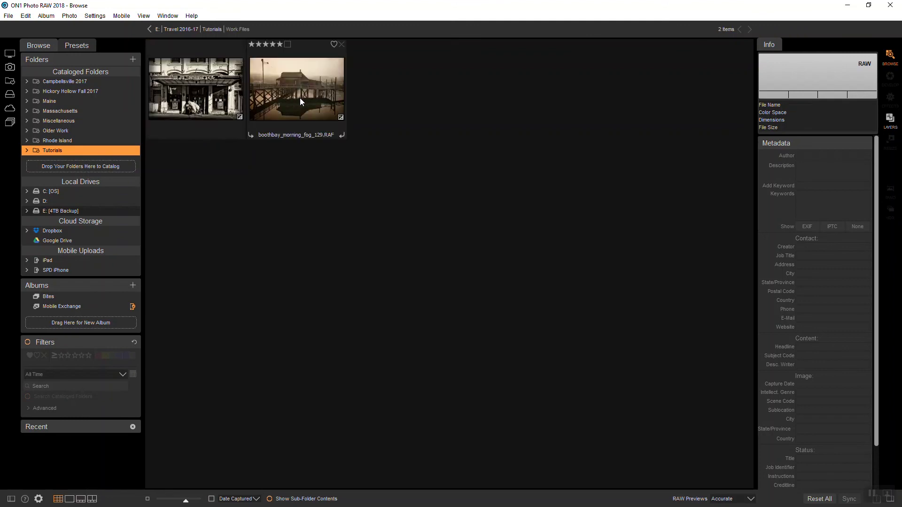
left_click(300, 98)
right_click(301, 100)
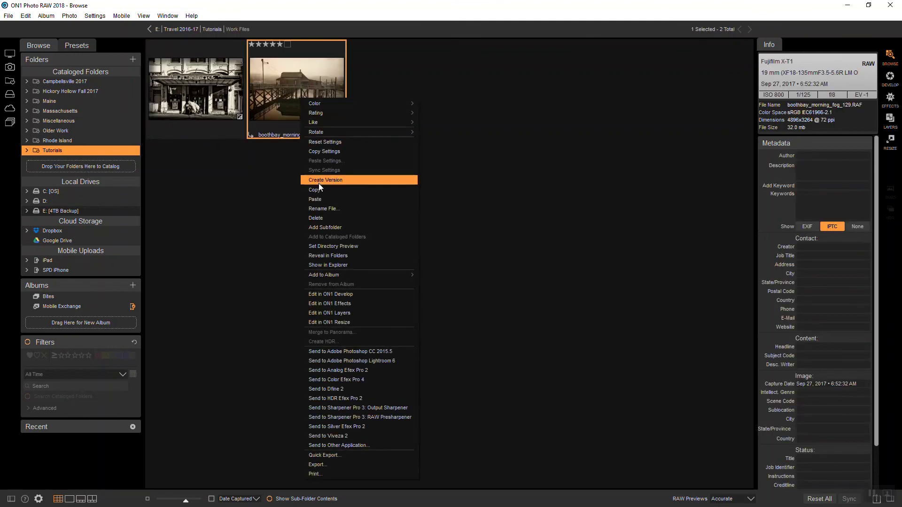
left_click(337, 247)
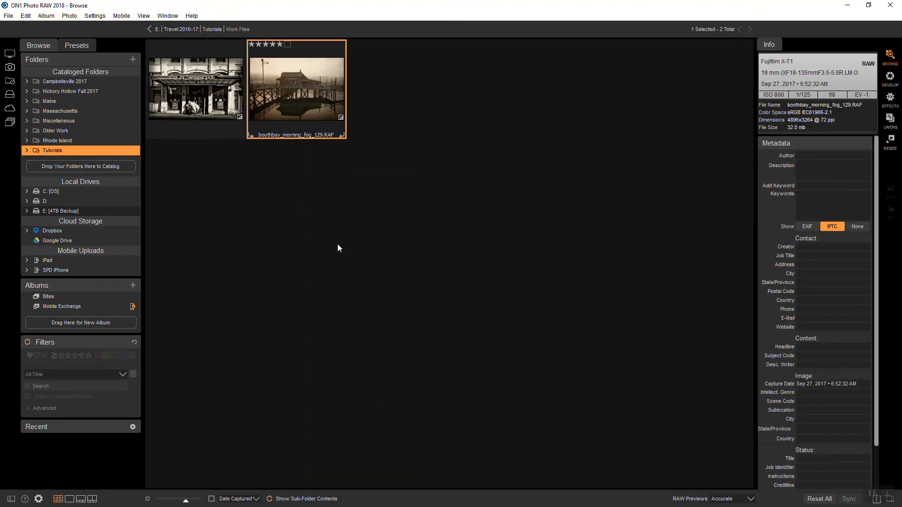
left_click(70, 151)
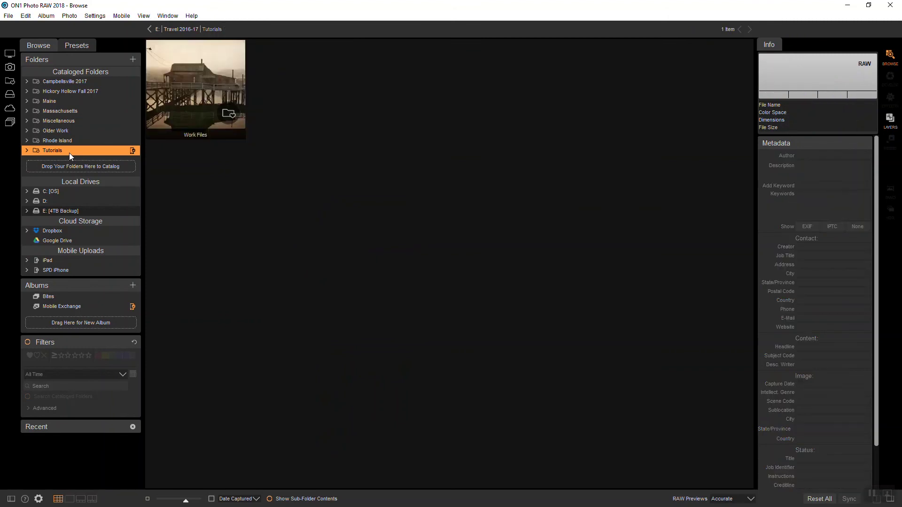